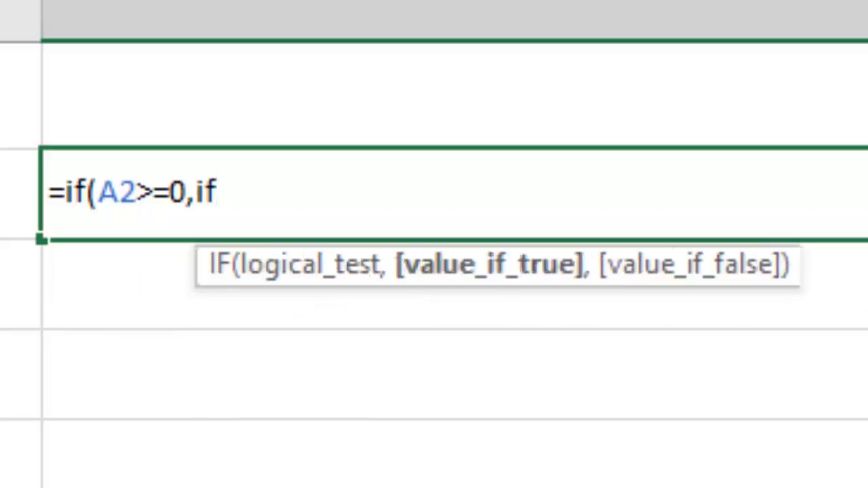
Continue the B2 formula's nested IF with the test A2<=10 and the true result "بد".
text(A2)
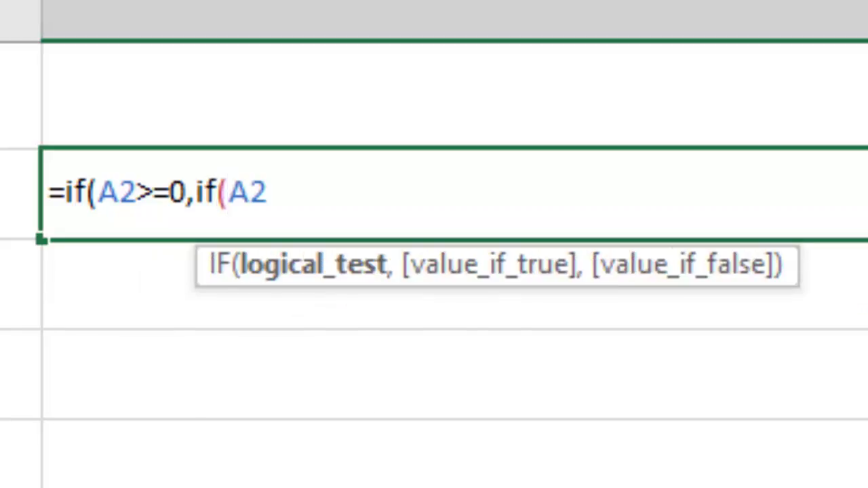
text(<=)
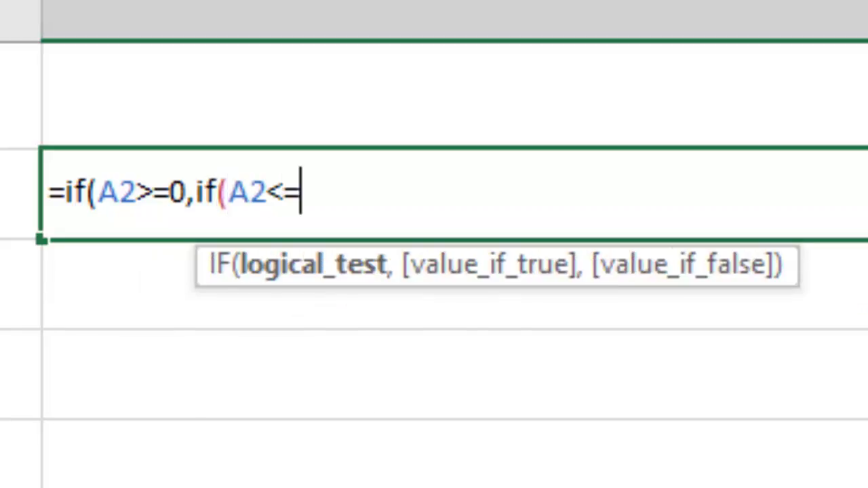
text(10,)
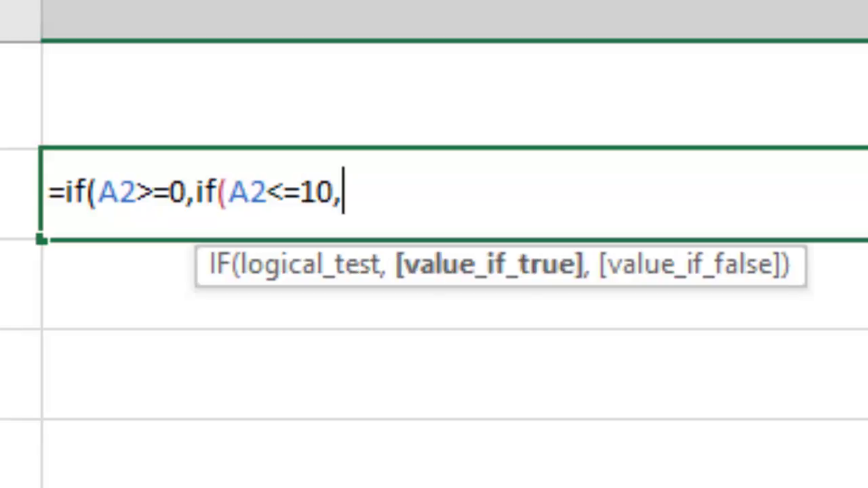
text("بد")
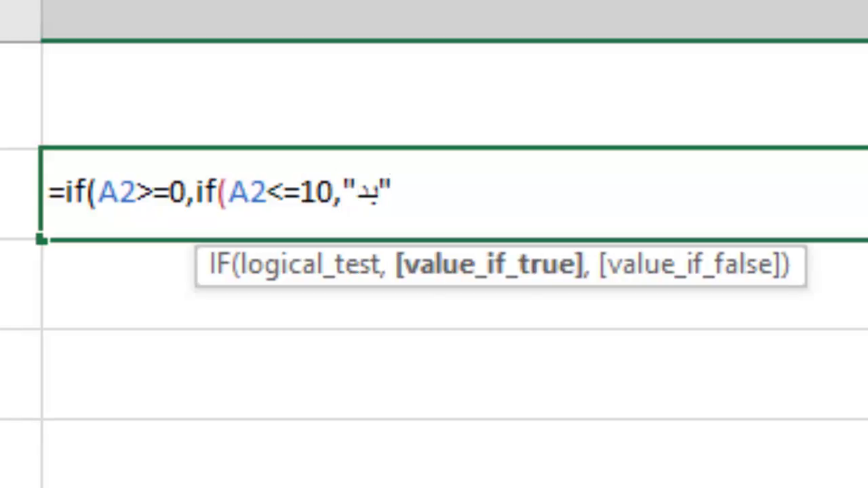
text(وهب)
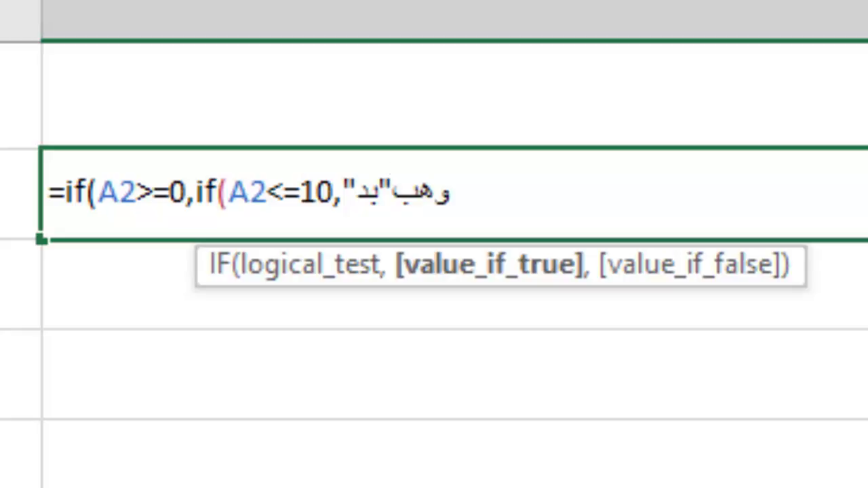
text()))
key(BackSpace)
key(BackSpace)
key(BackSpace)
key(BackSpace)
key(BackSpace)
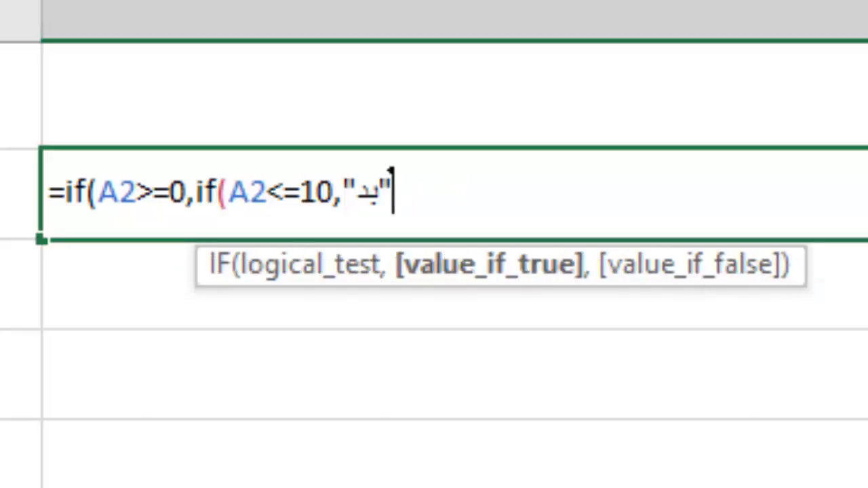
text(و)
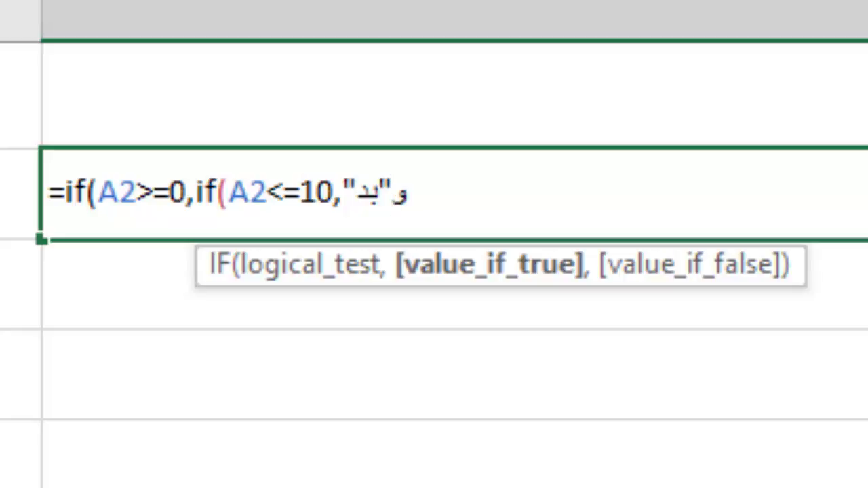
key(BackSpace)
Add another nested IF as the false argument after "بد", with the test A2>=10.
text(,)
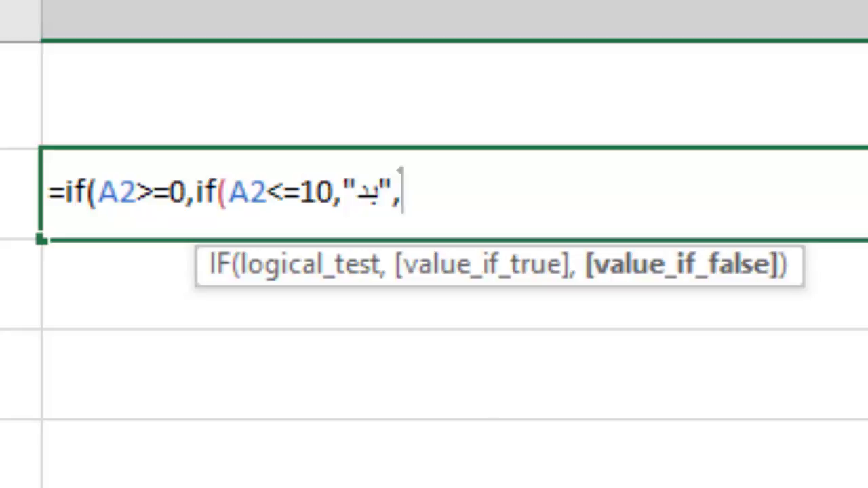
text(if()
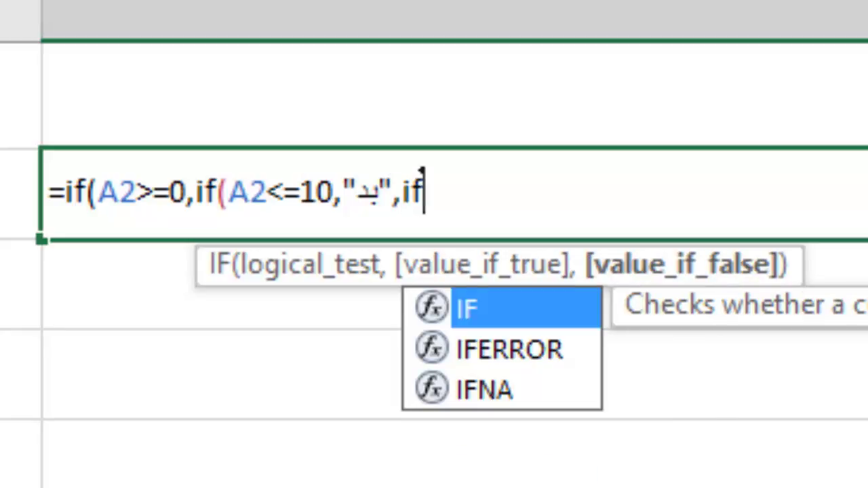
text(A2)
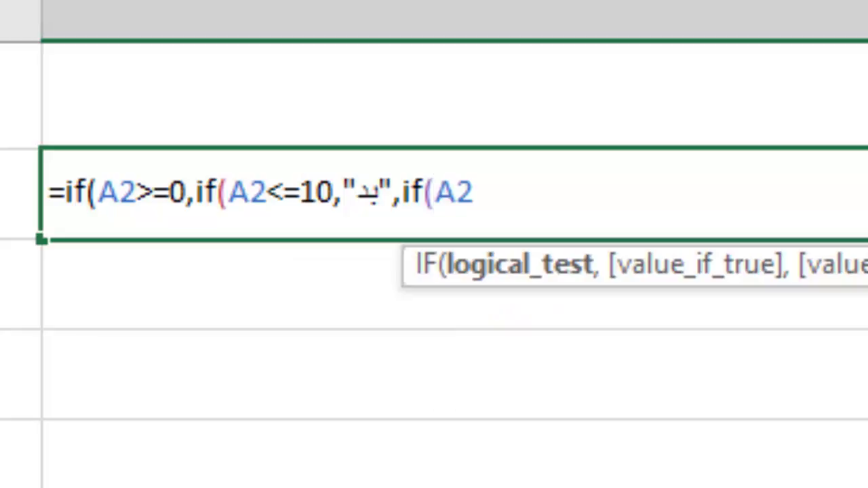
text(>=10)
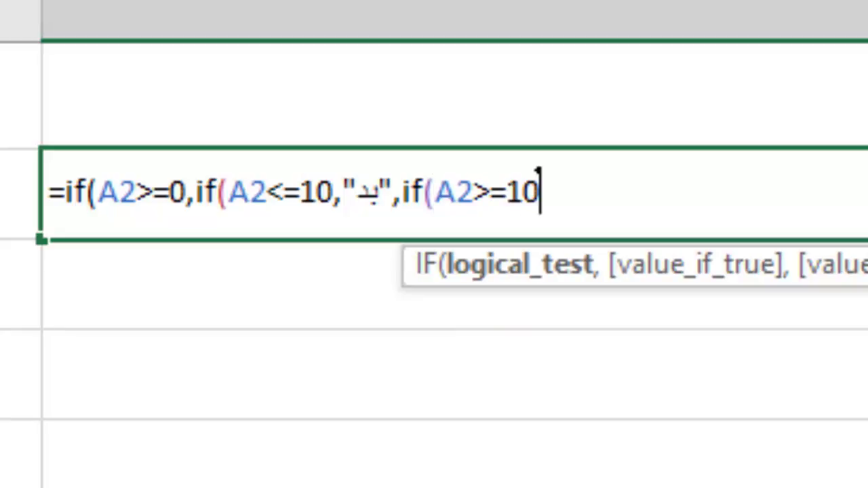
Correct the test before "بد" so it reads A2<10, and return to the formula's end.
click(274, 192)
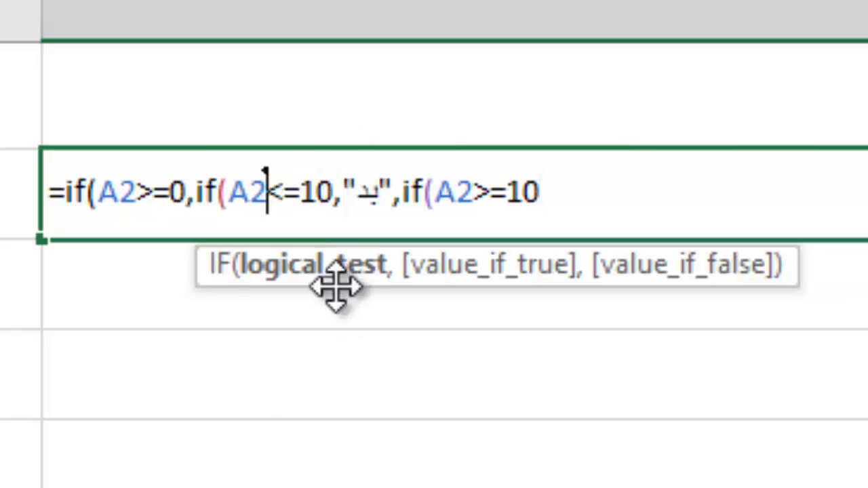
key(Right)
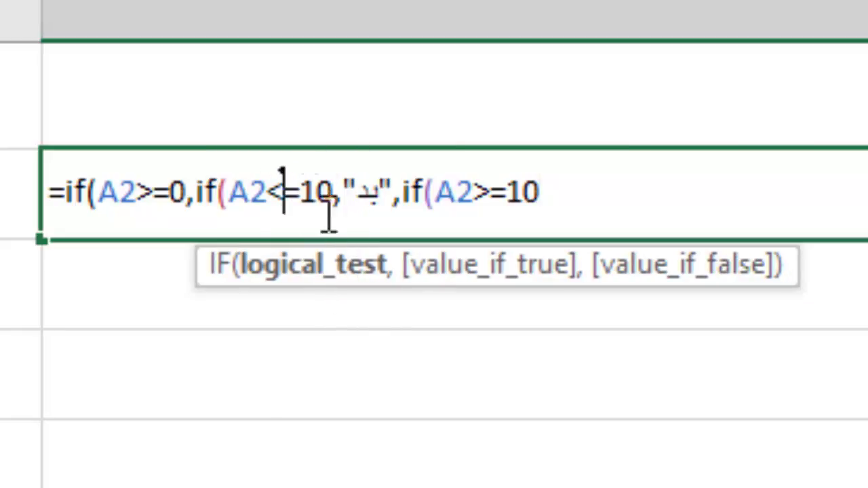
key(Delete)
click(559, 195)
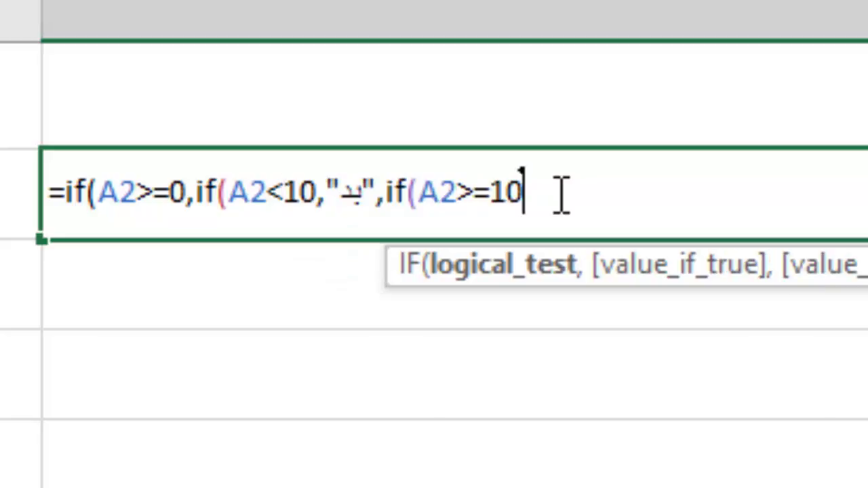
Extend the formula with a nested IF that tests A2<15 and returns "خوب", followed by an argument separator.
text(,if)
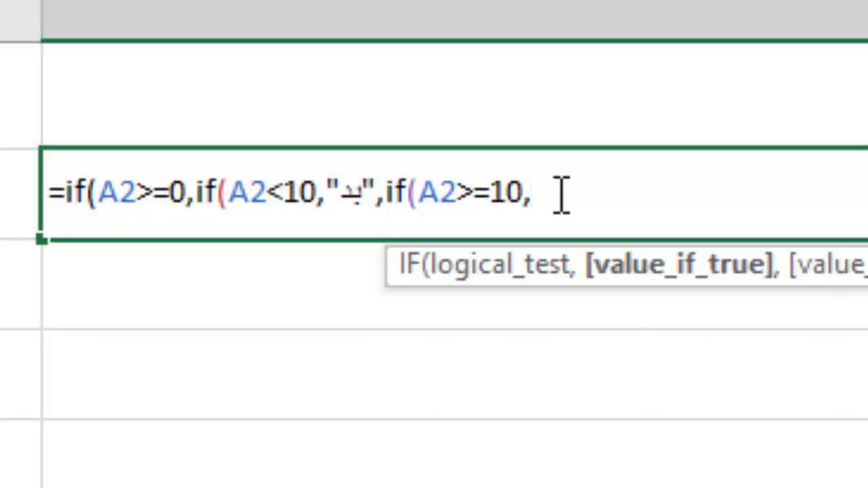
text(()
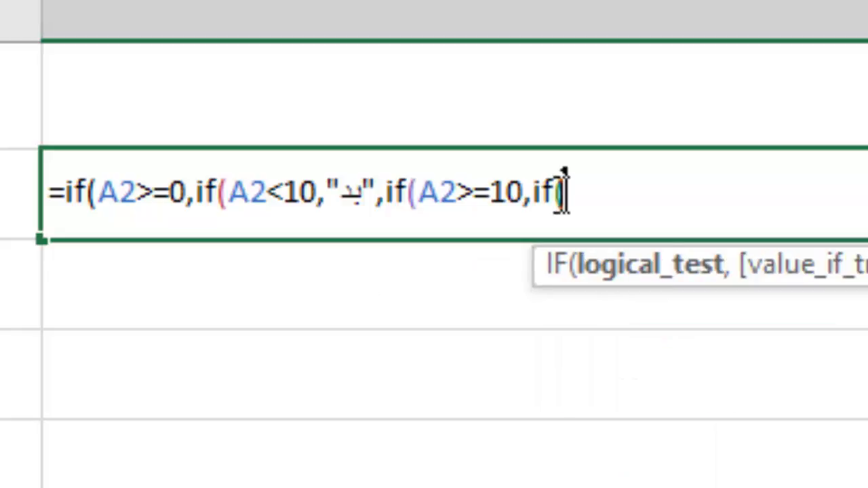
text(A2)
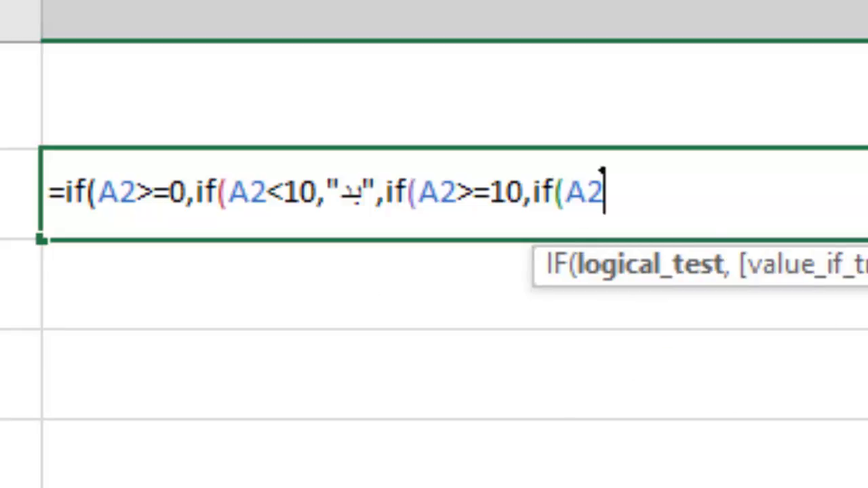
text(<15)
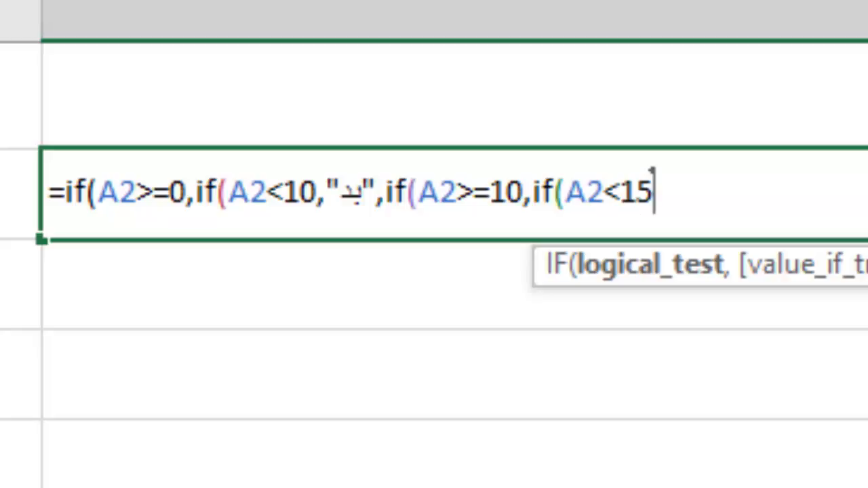
text(,)
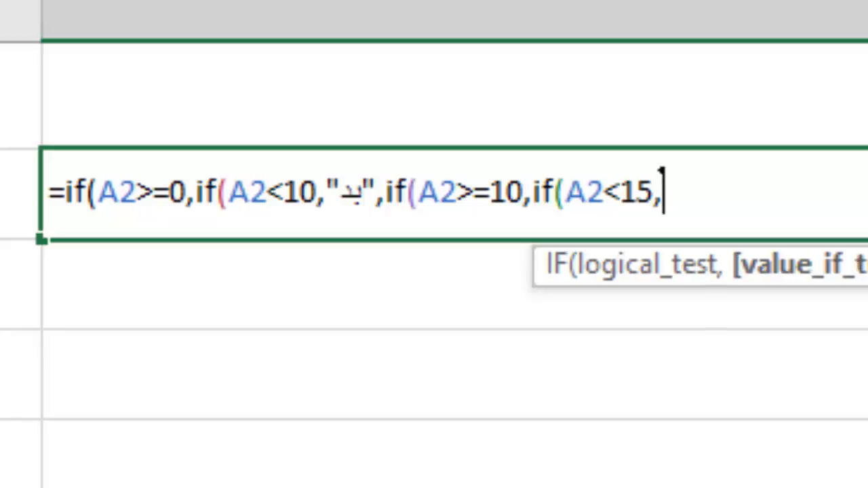
text("خ)
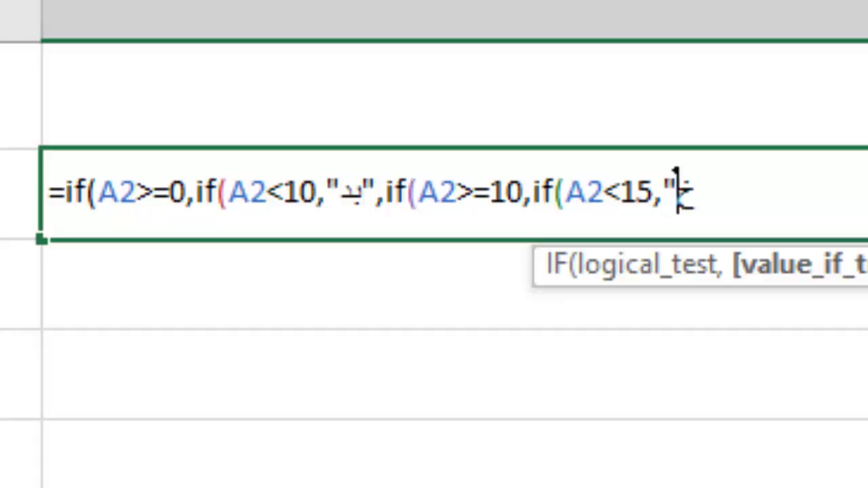
text(وب")
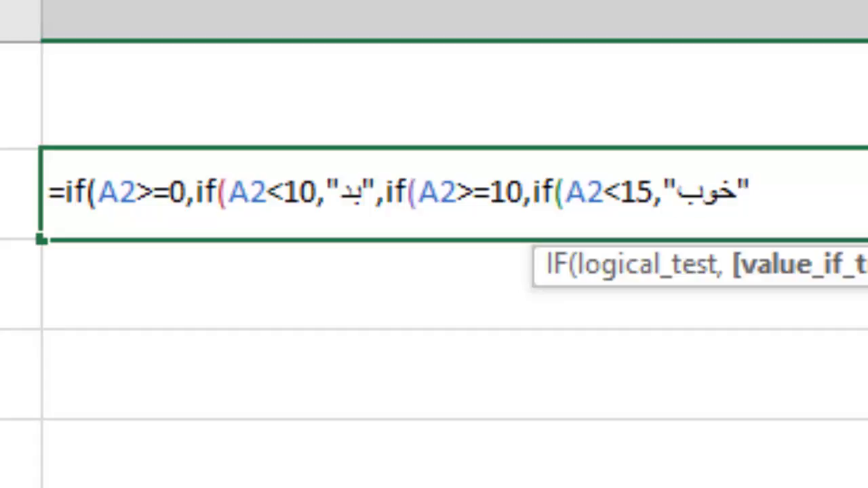
text(و)
key(BackSpace)
text(,)
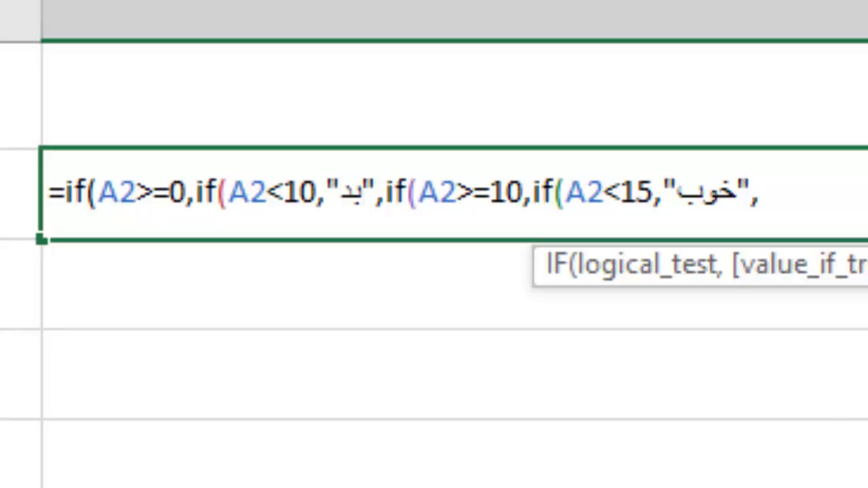
Add a nested IF after "خوب" with the test A2>=15.
text(if)
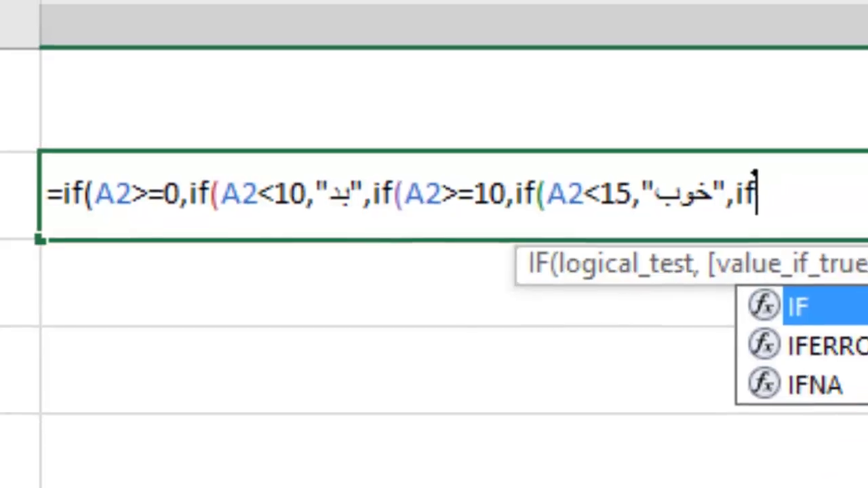
text(()
text(A2)
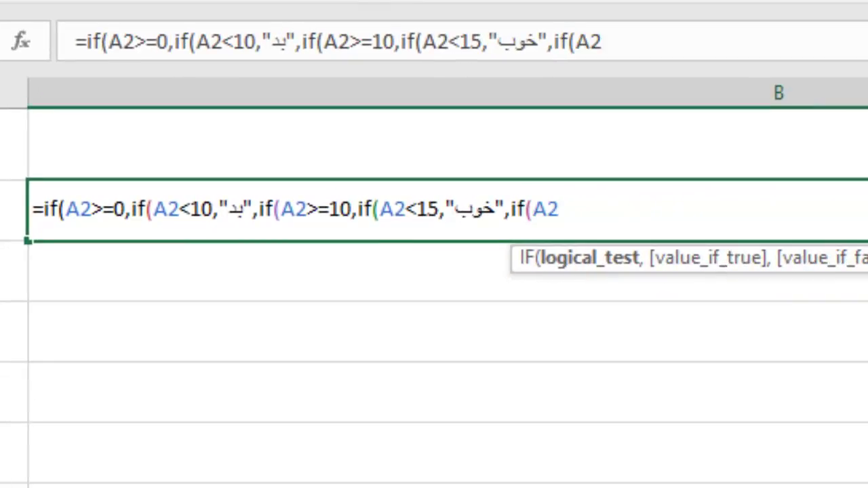
text(>=15)
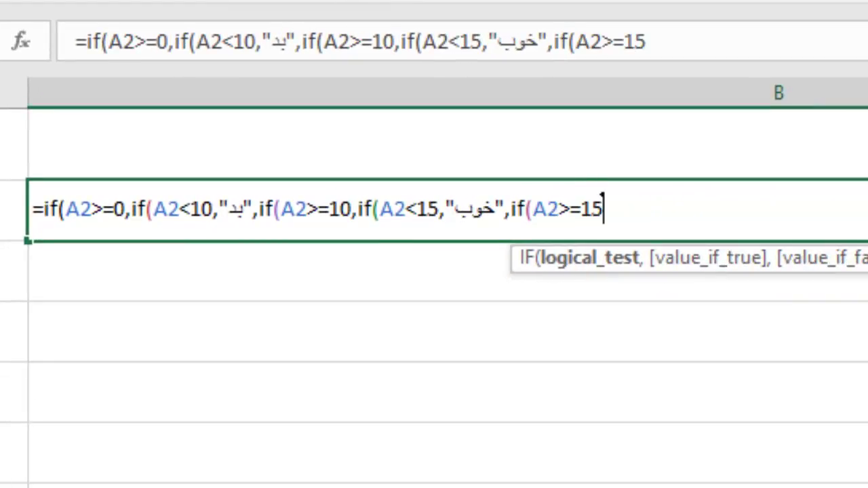
Extend the formula with a nested IF that tests A2<=20 and returns "عالی", and open a quoted false result.
text(,if()
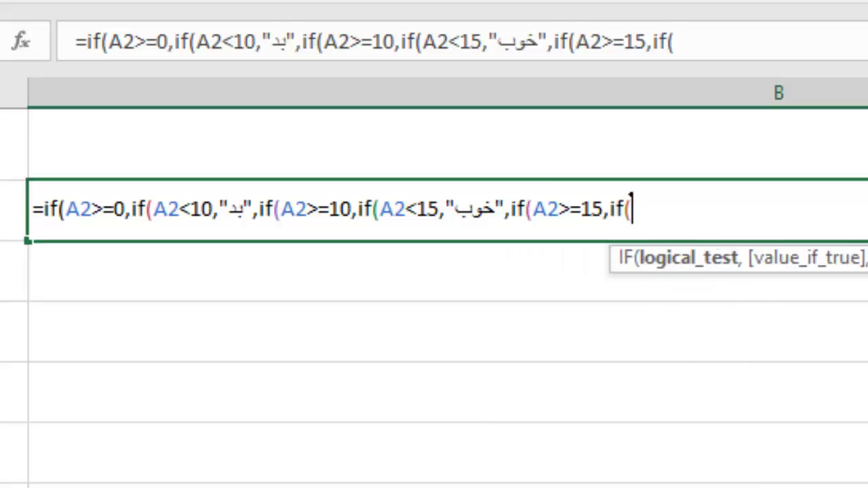
text(A2)
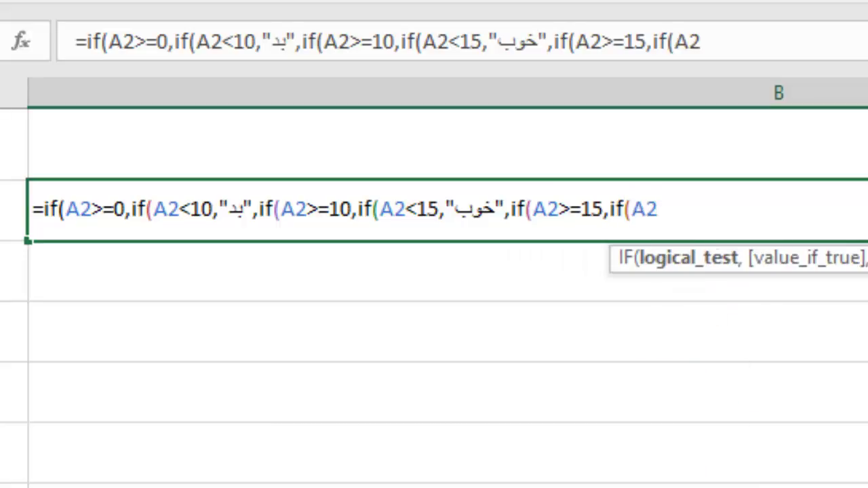
text(<=20)
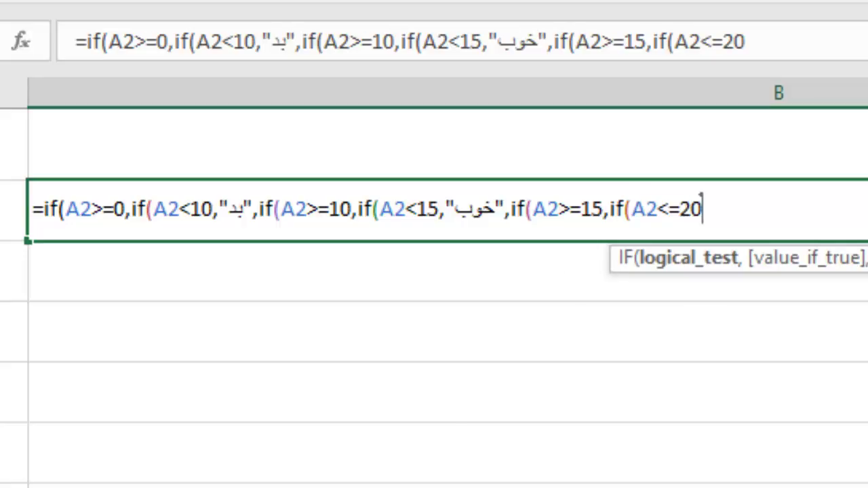
text(,)
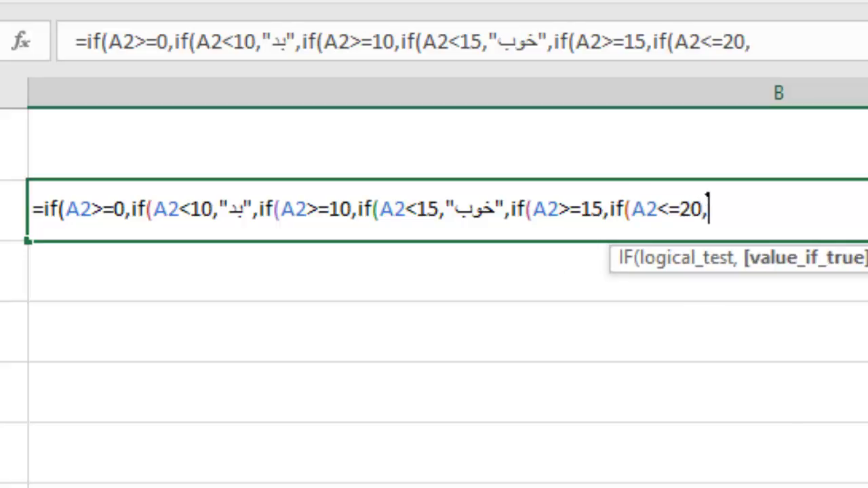
text("عالی)
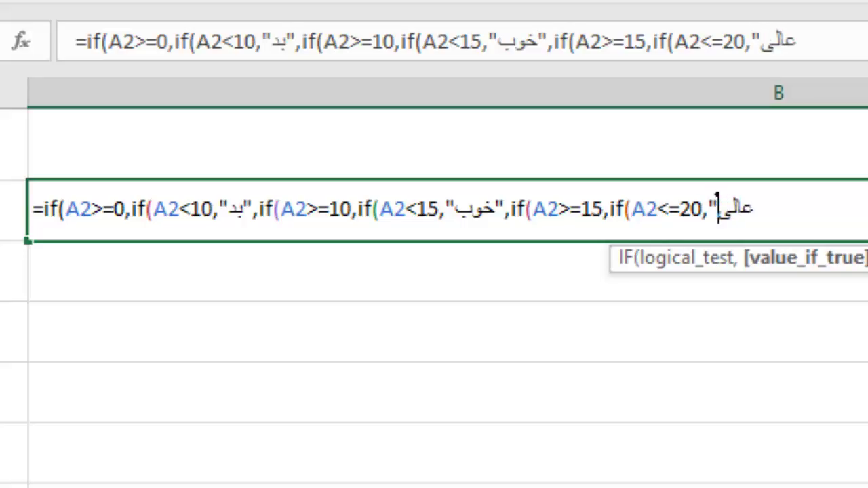
text("و)
key(BackSpace)
text(,)
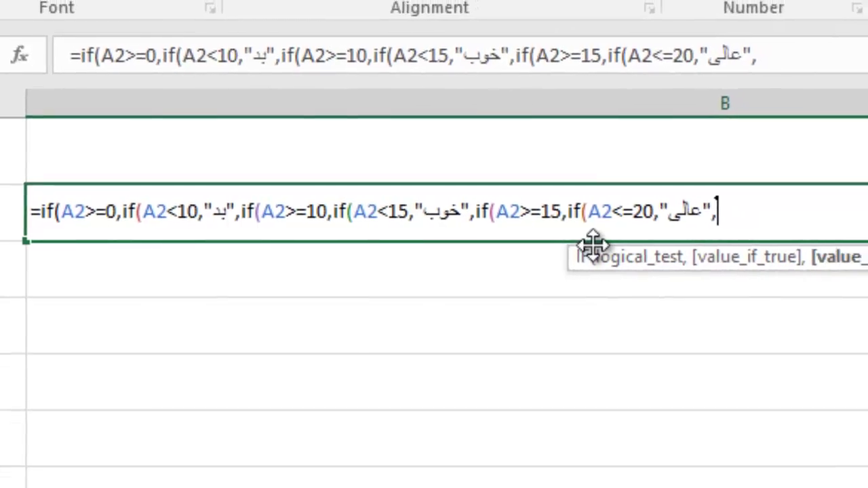
text(")
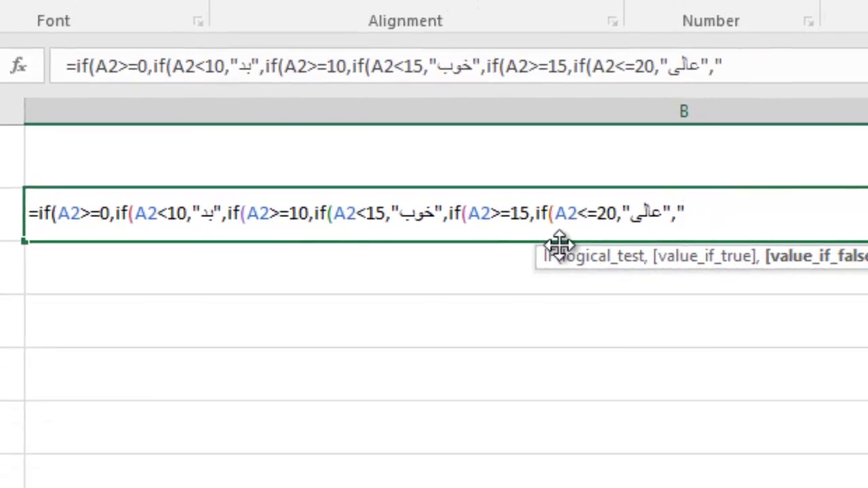
text(ohv)
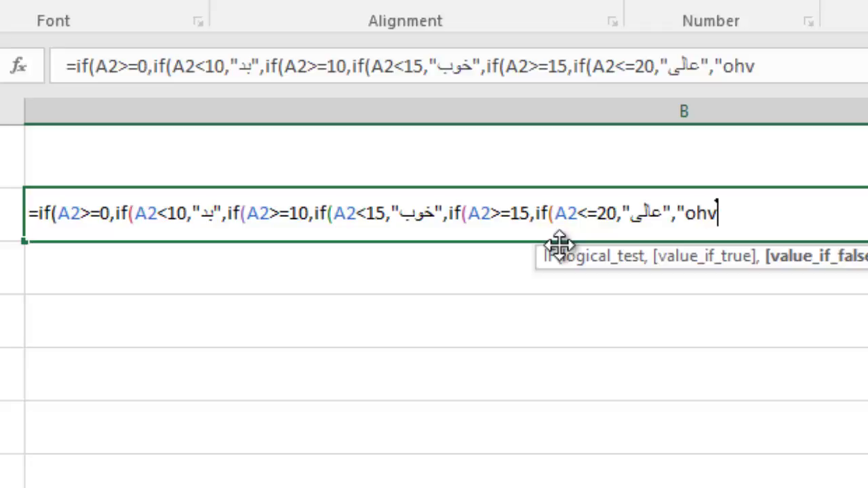
text([)
key(BackSpace)
key(BackSpace)
key(BackSpace)
key(BackSpace)
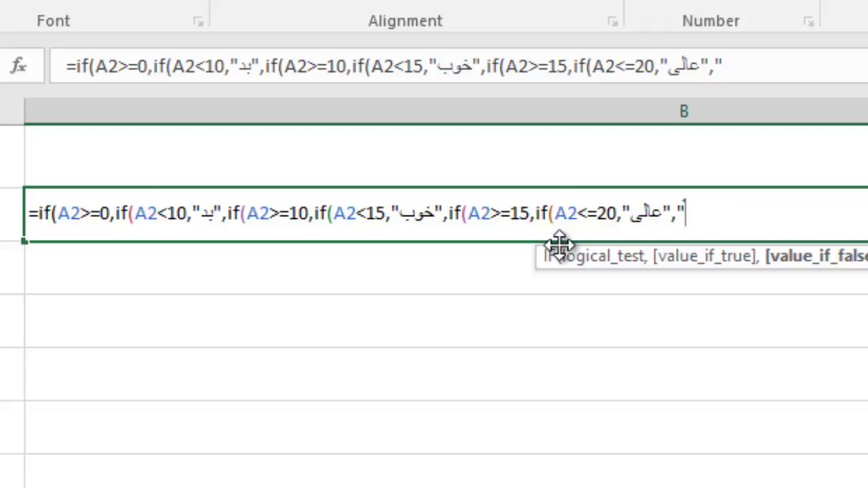
Set the innermost IF's false result to "خارج از محدوده" and close the five nested IFs.
text(خارج")
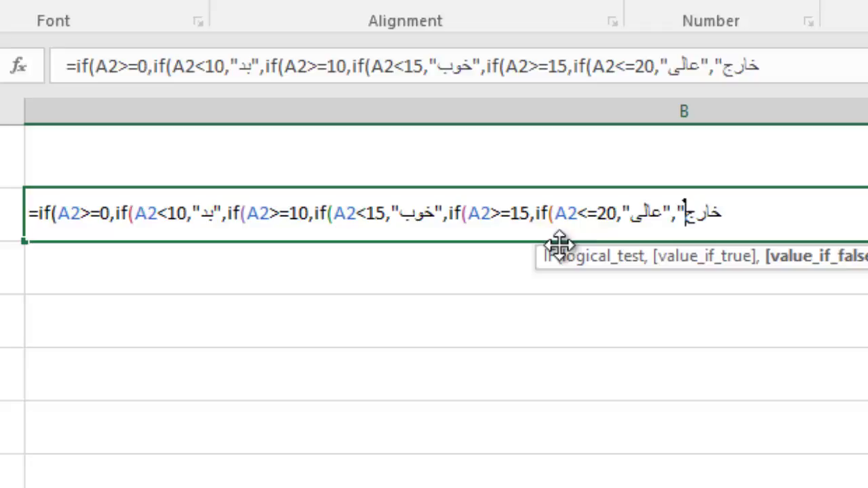
text( از)
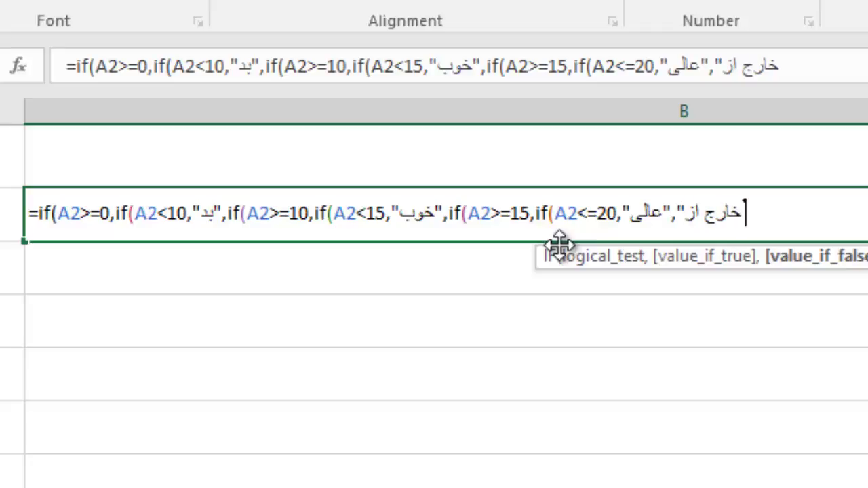
text( محدوده)
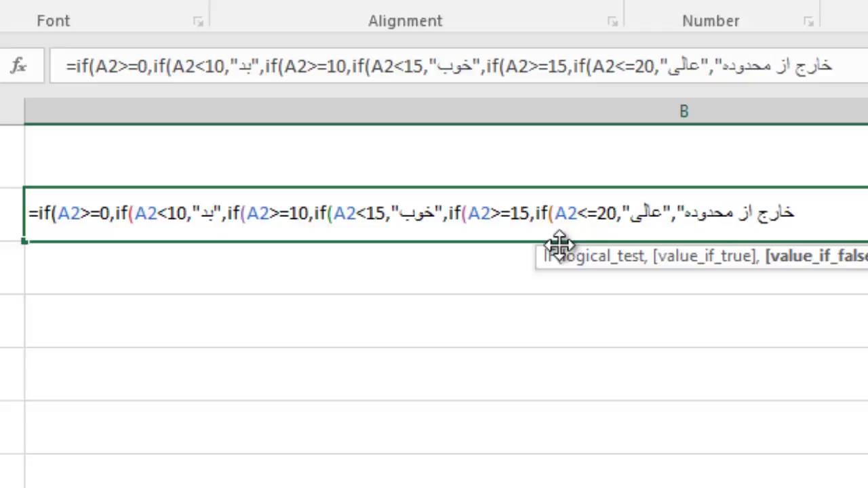
text(")))
key(BackSpace)
key(BackSpace)
text()))))))
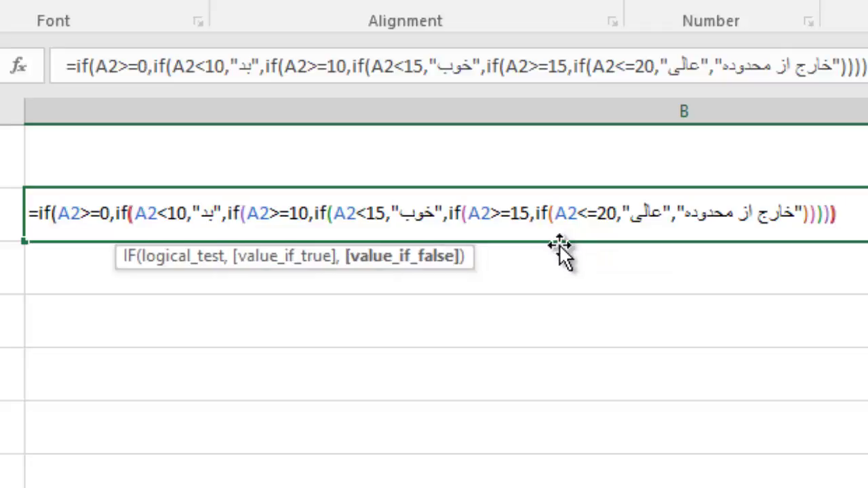
Add "خارج از مخدوده" as the outer IF's false result after the nested IFs and close the outer IF.
click(131, 213)
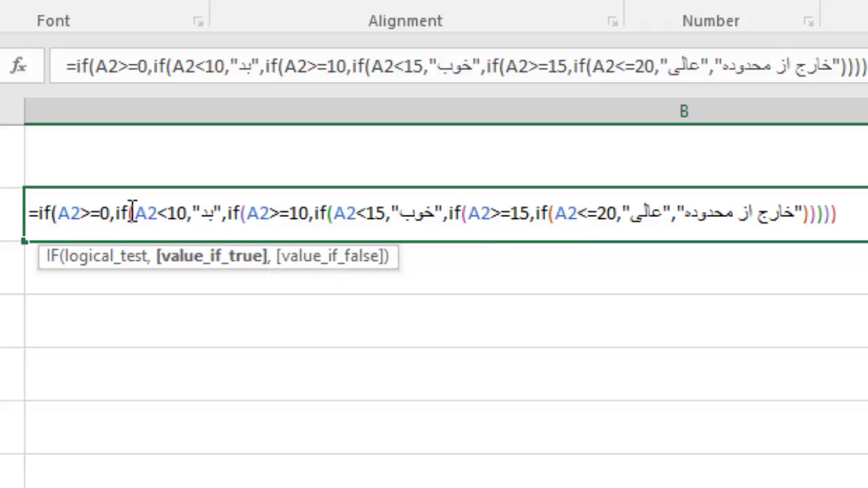
click(117, 212)
drag(119, 210, 860, 209)
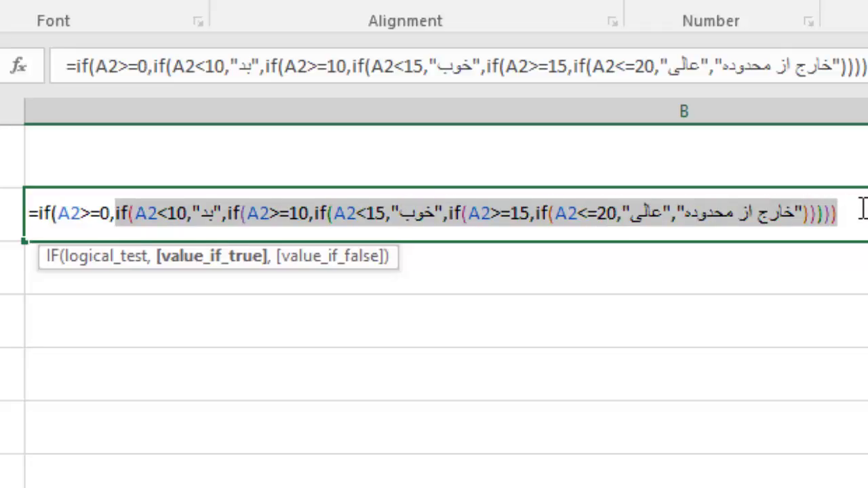
click(862, 211)
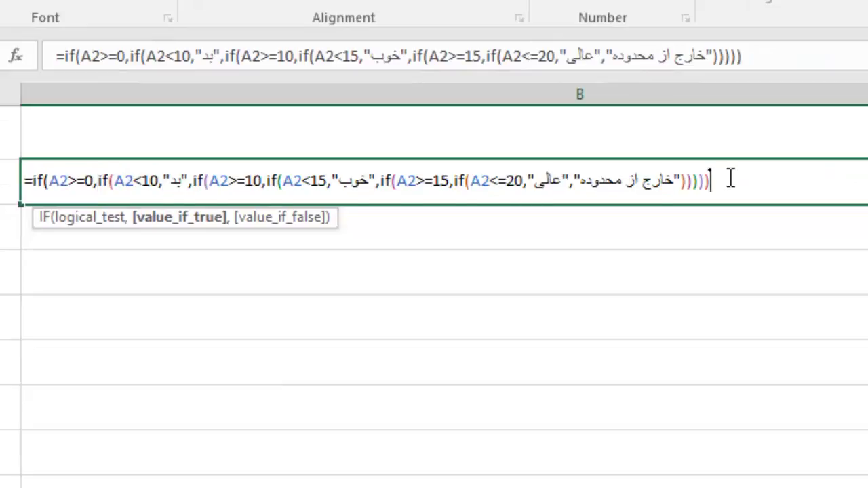
text(,)
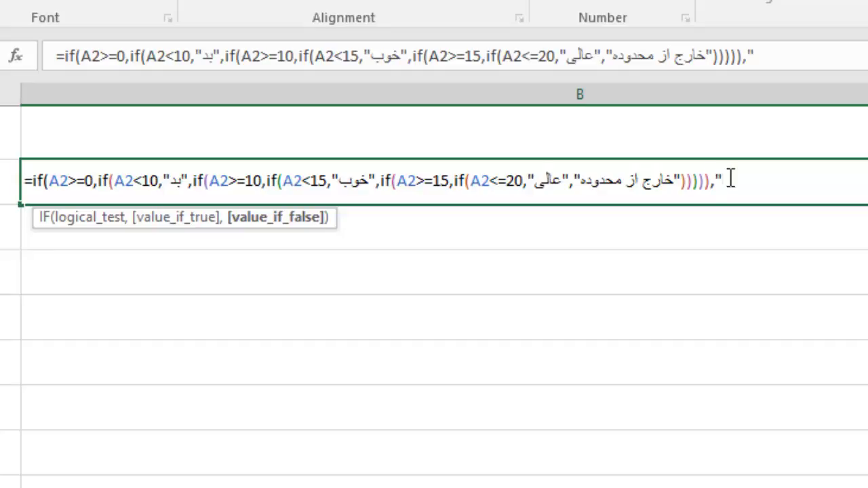
text("خارج از م)
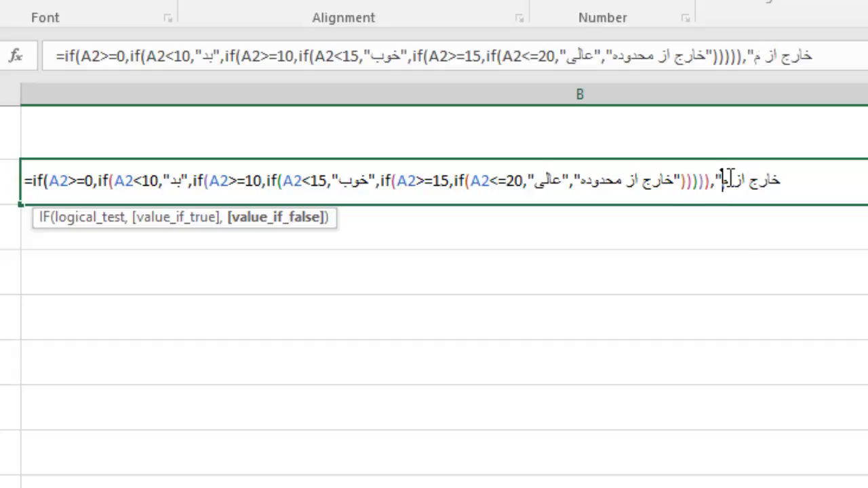
text(خد)
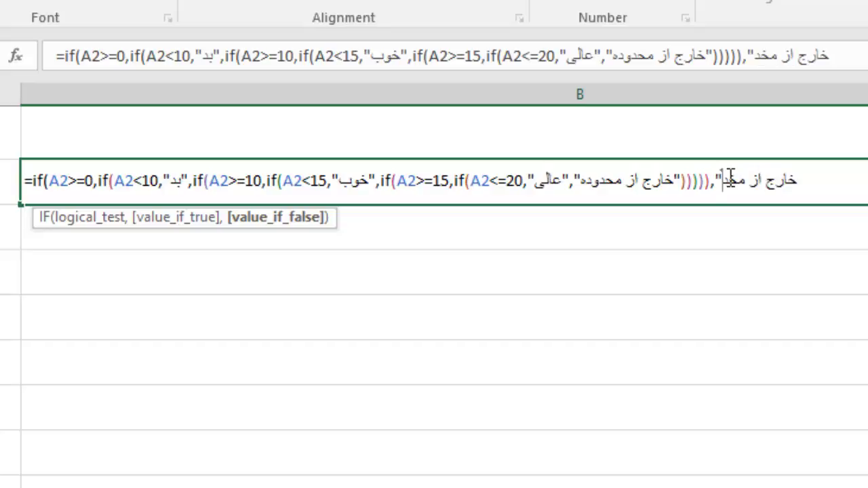
text(ود)
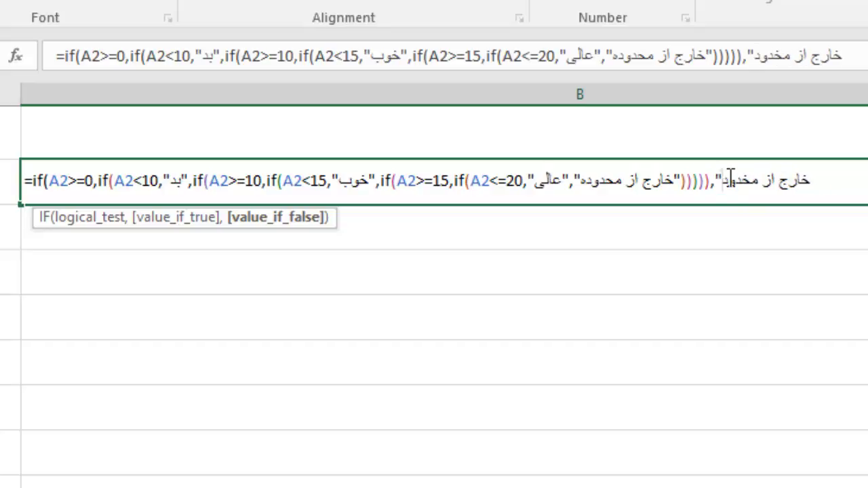
text(ه)
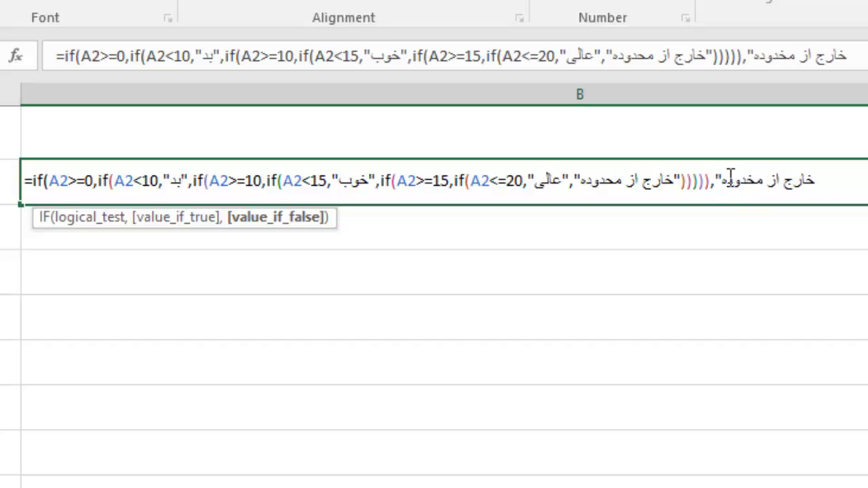
text("))
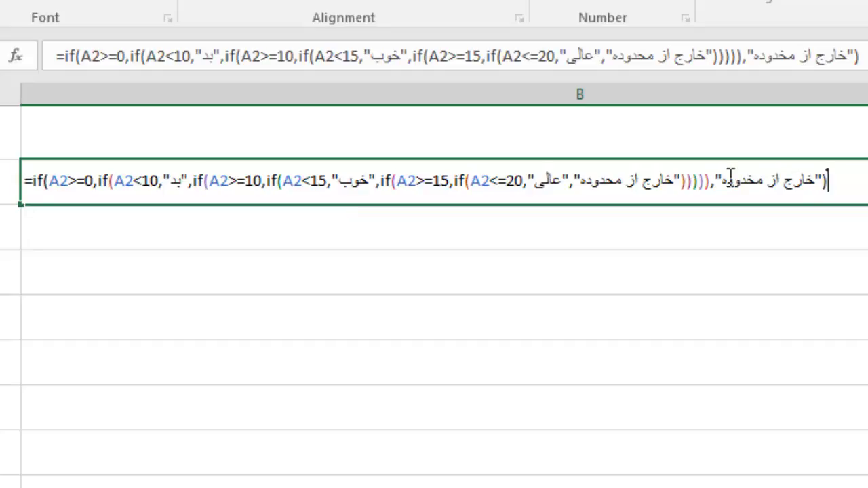
Commit the nested IF formula in B2 and fill it down column B beside the scores.
key(Return)
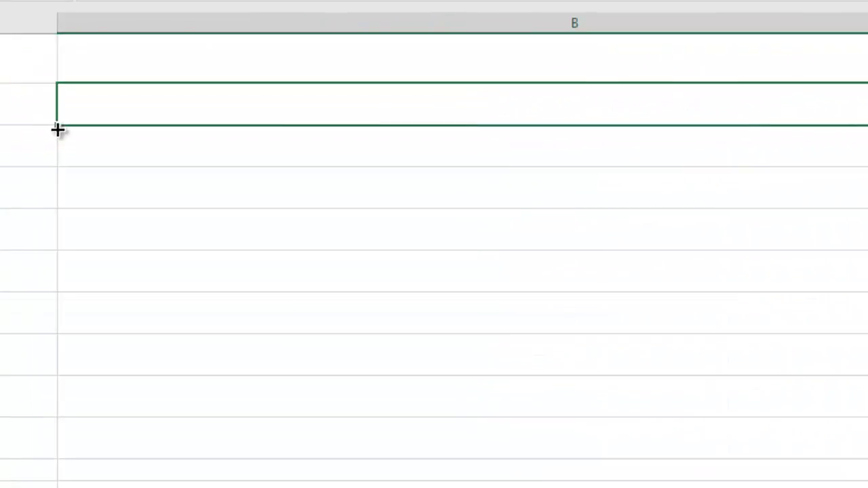
drag(57, 128, 70, 406)
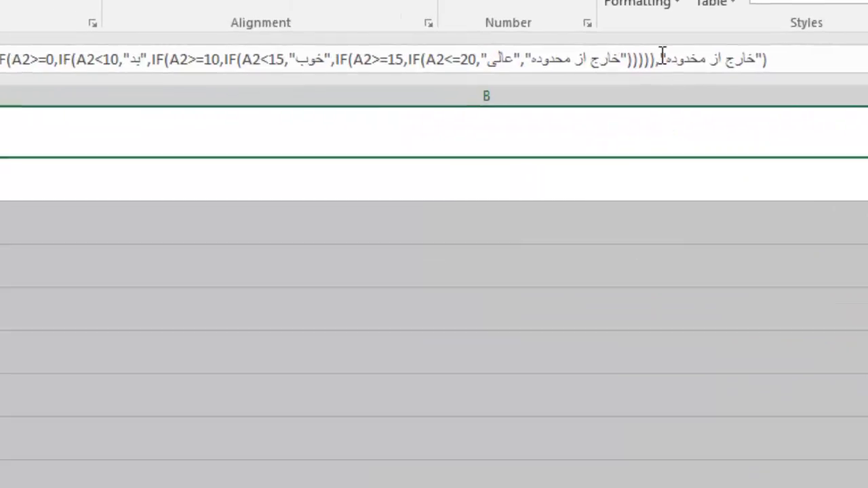
Remove the outer IF's false result and its separator from the B2 formula, and fill the revised formula down column B.
drag(661, 54, 772, 52)
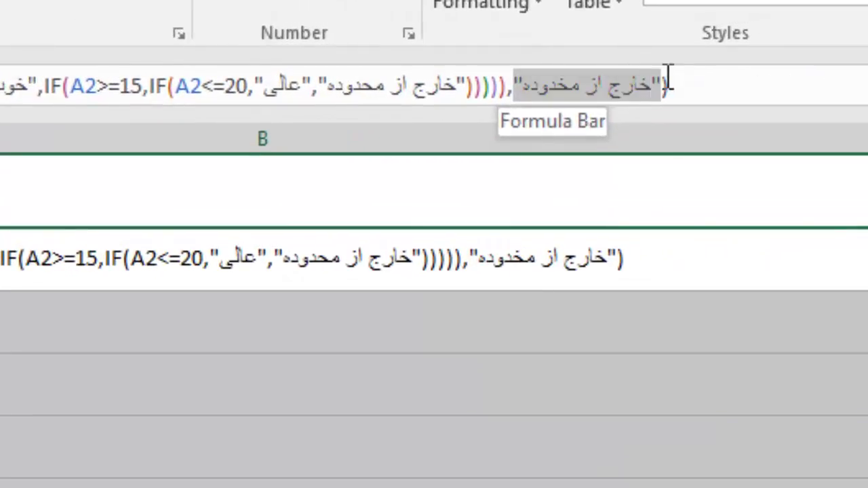
key(Delete)
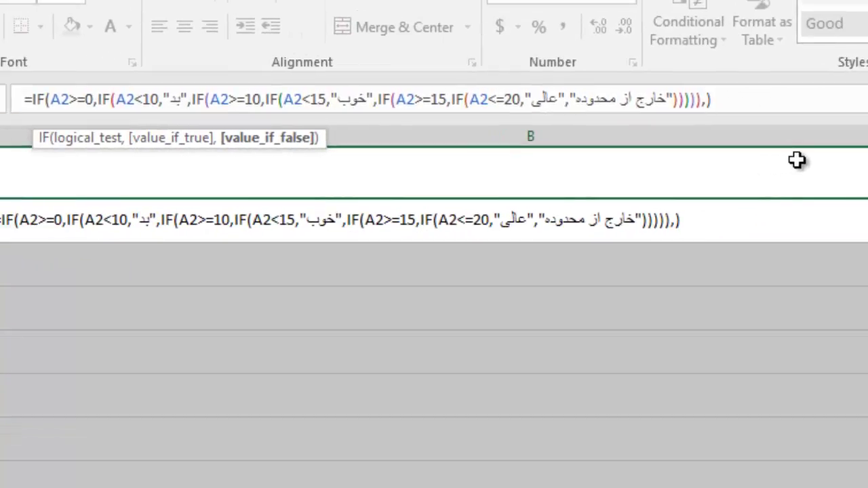
key(BackSpace)
key(Return)
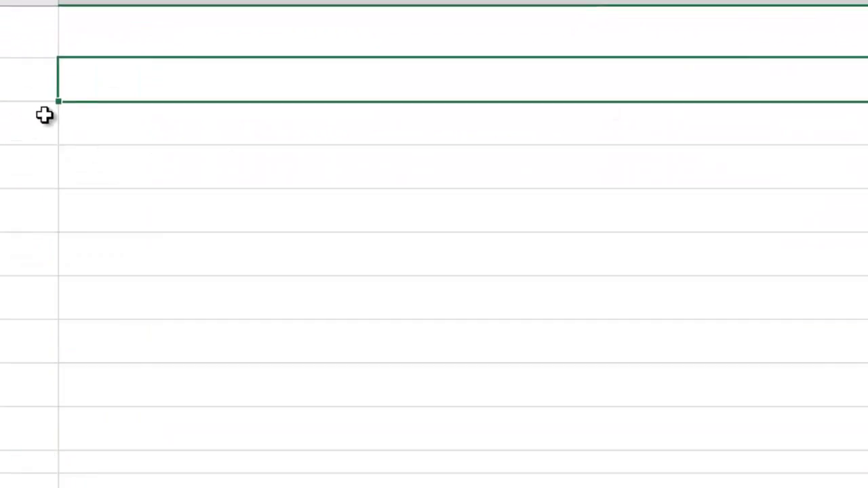
drag(59, 102, 75, 427)
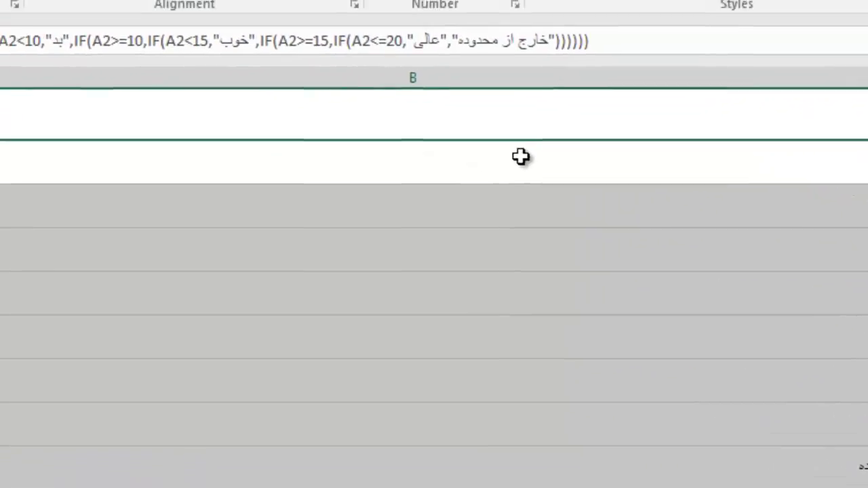
Undo the removal of the outer IF's false result in the column B formulas.
click(160, 69)
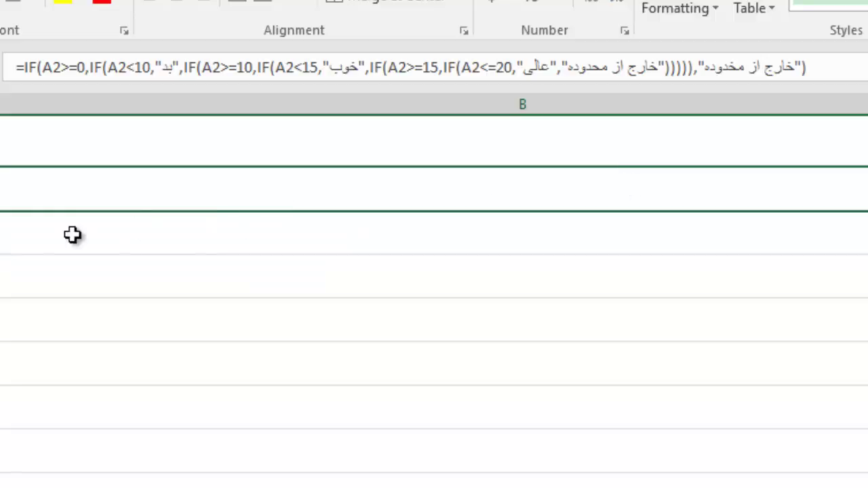
key(Delete)
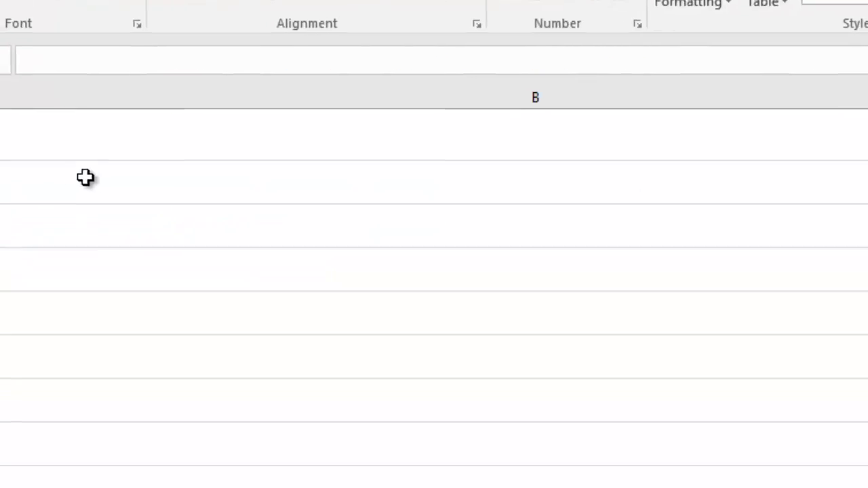
key(ctrl+z)
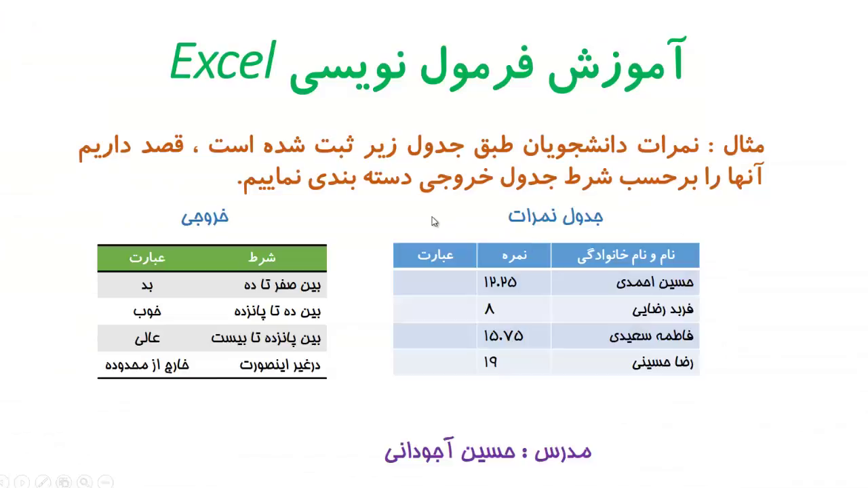
click(434, 222)
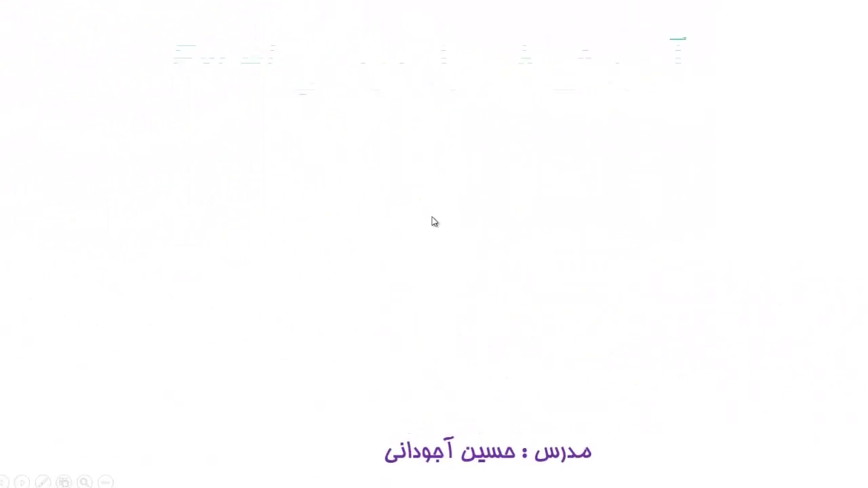